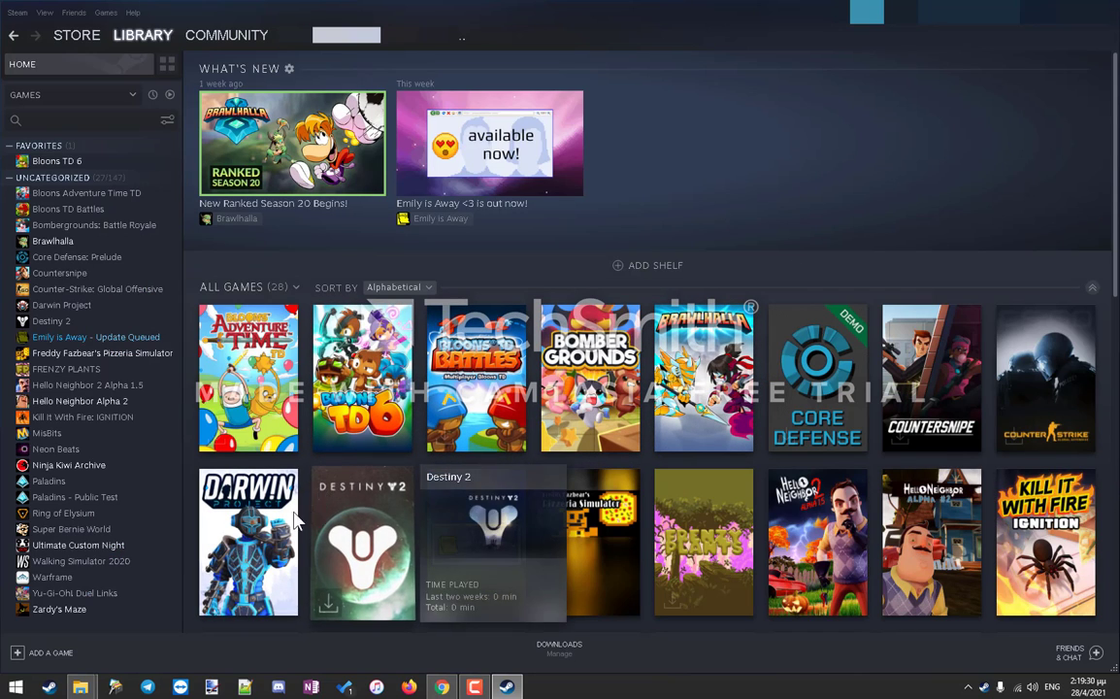
Switch to the SteamAchievementManager-7.0.25 folder, run SAM.Picker.exe from it and minimize the folder window
mouse_move(95, 685)
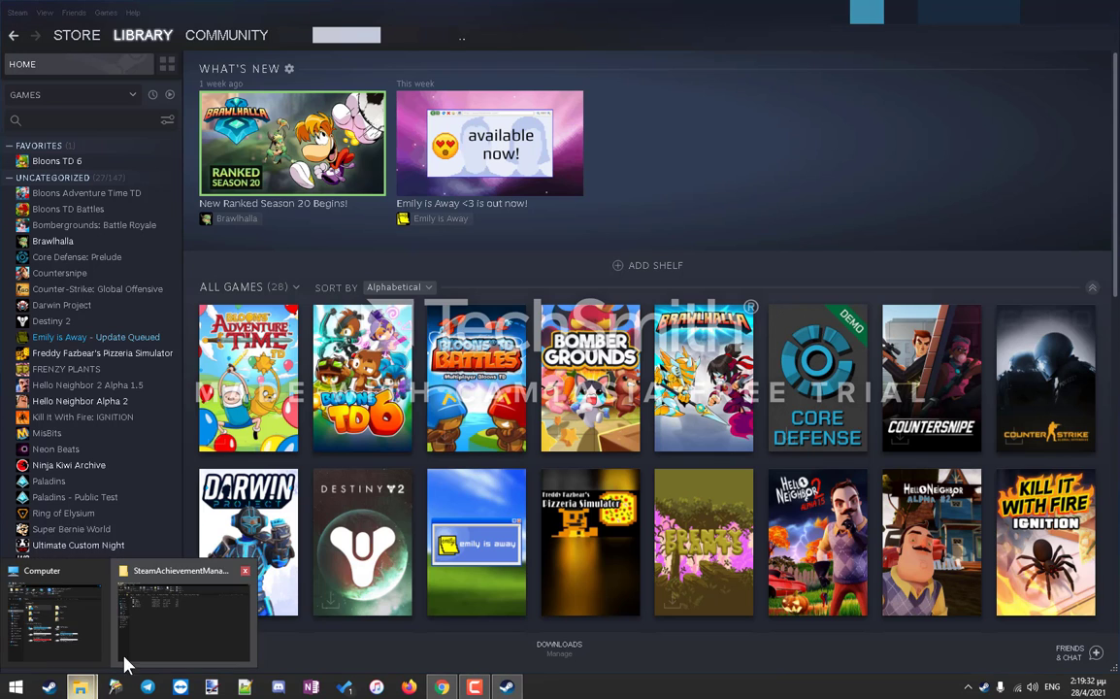
left_click(179, 606)
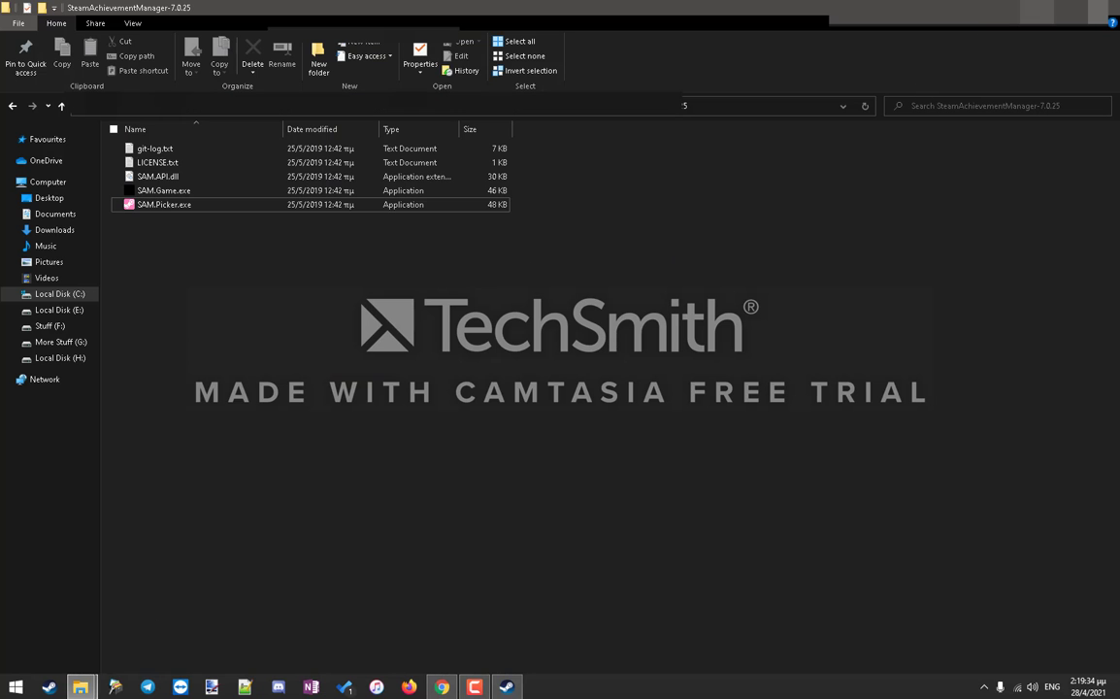
double_click(631, 8)
left_click_drag(544, 139, 628, 138)
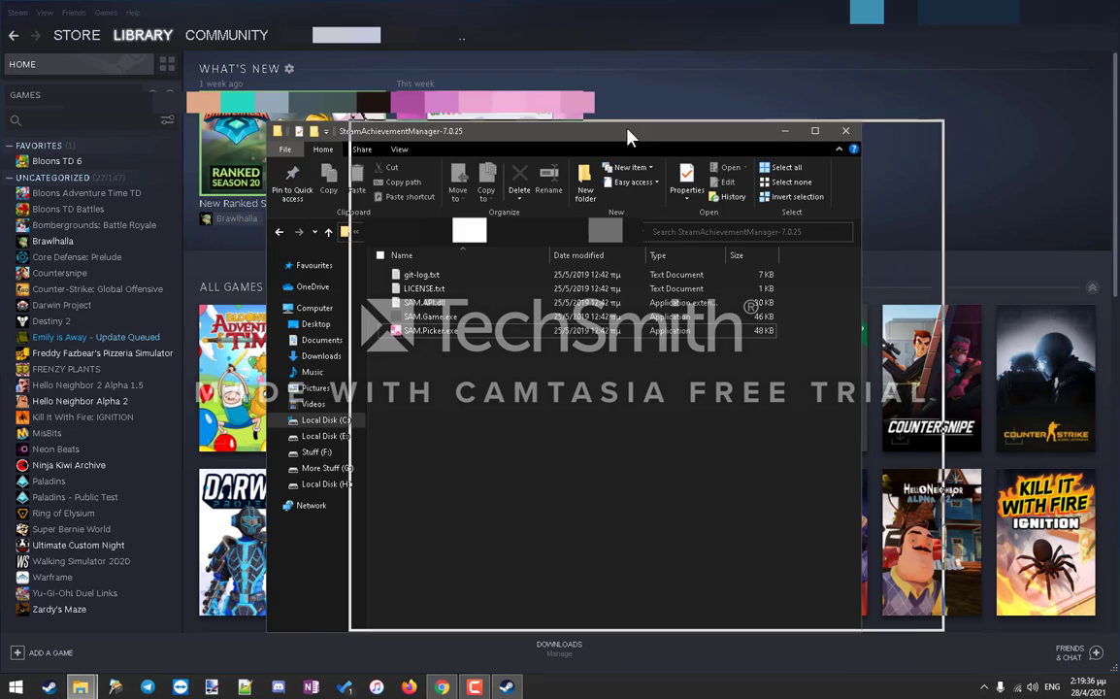
double_click(505, 330)
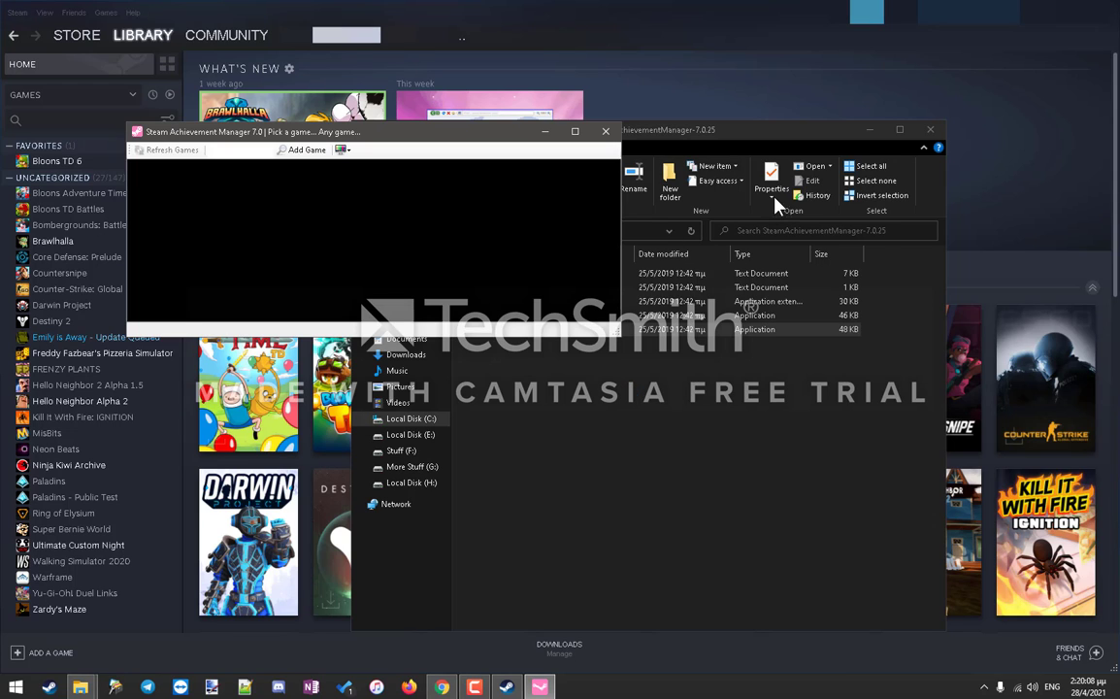
left_click(866, 132)
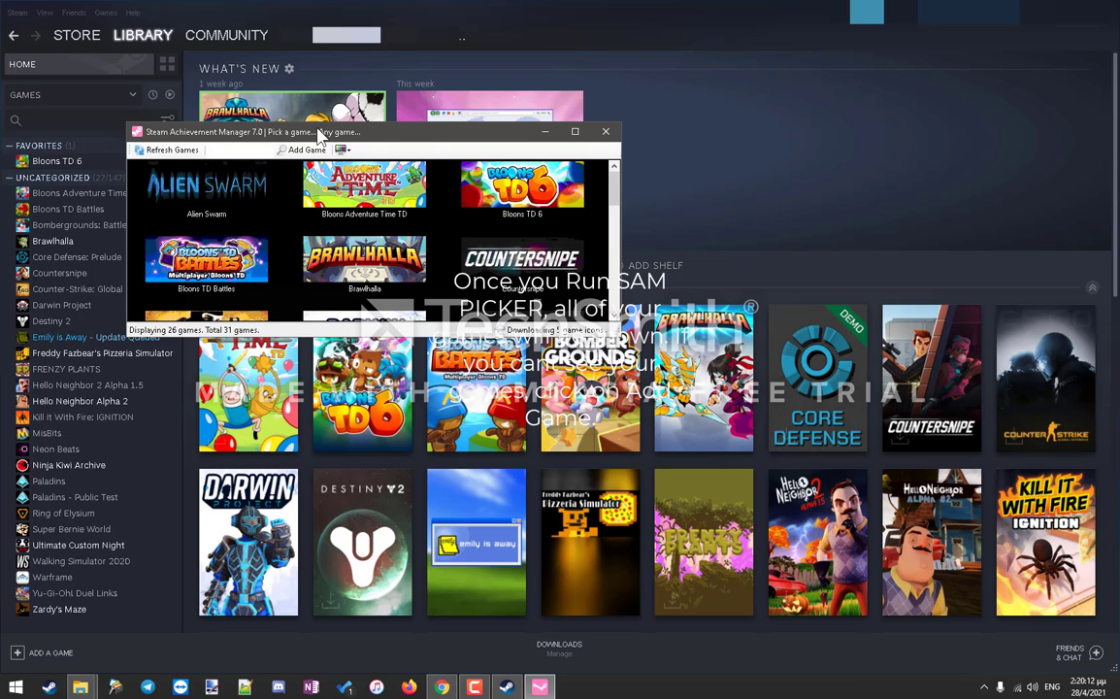
Find Zardy's Maze in the Steam Achievement Manager game list and open its achievements
left_click_drag(319, 131, 441, 208)
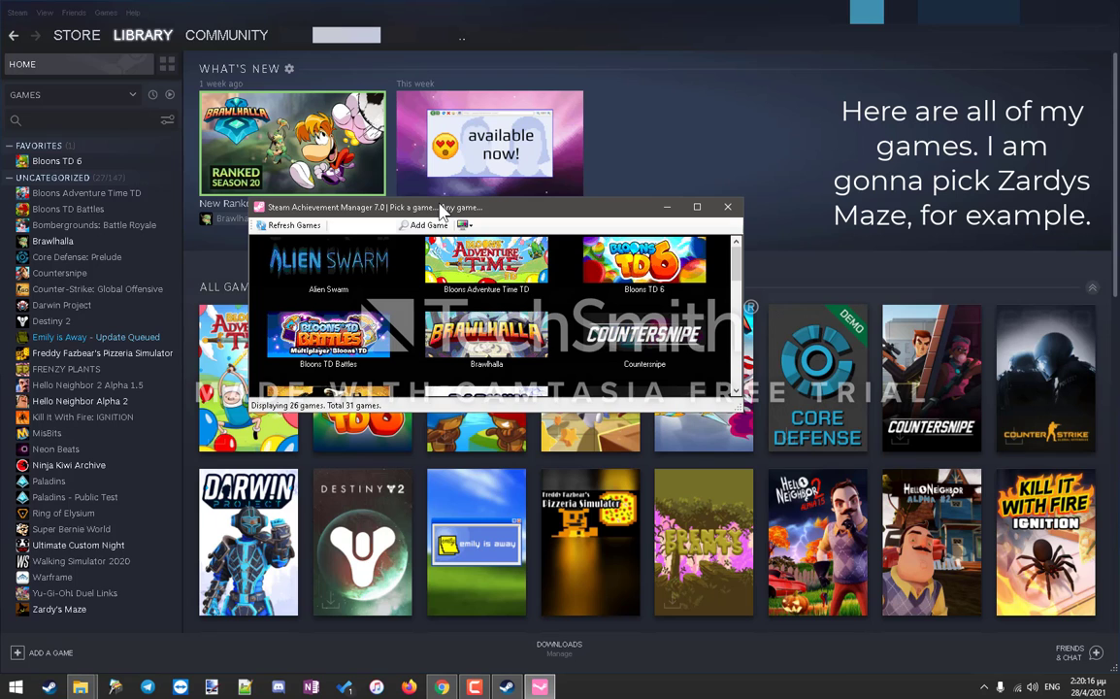
scroll(442, 333, "down", 3)
scroll(442, 334, "down", 4)
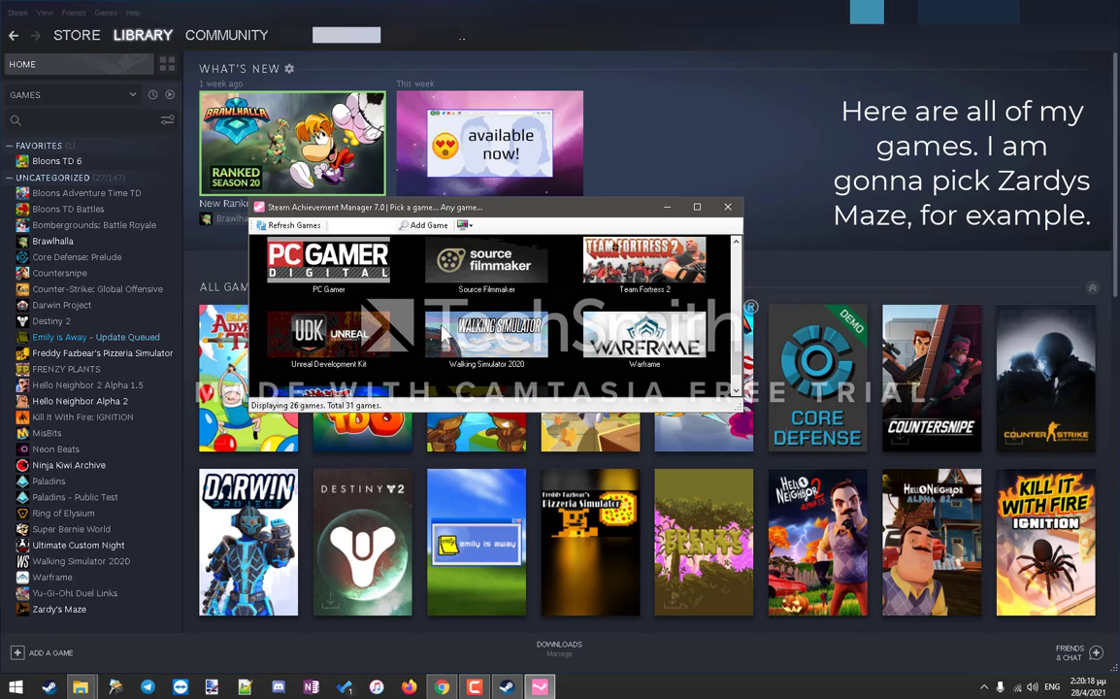
scroll(441, 335, "up", 7)
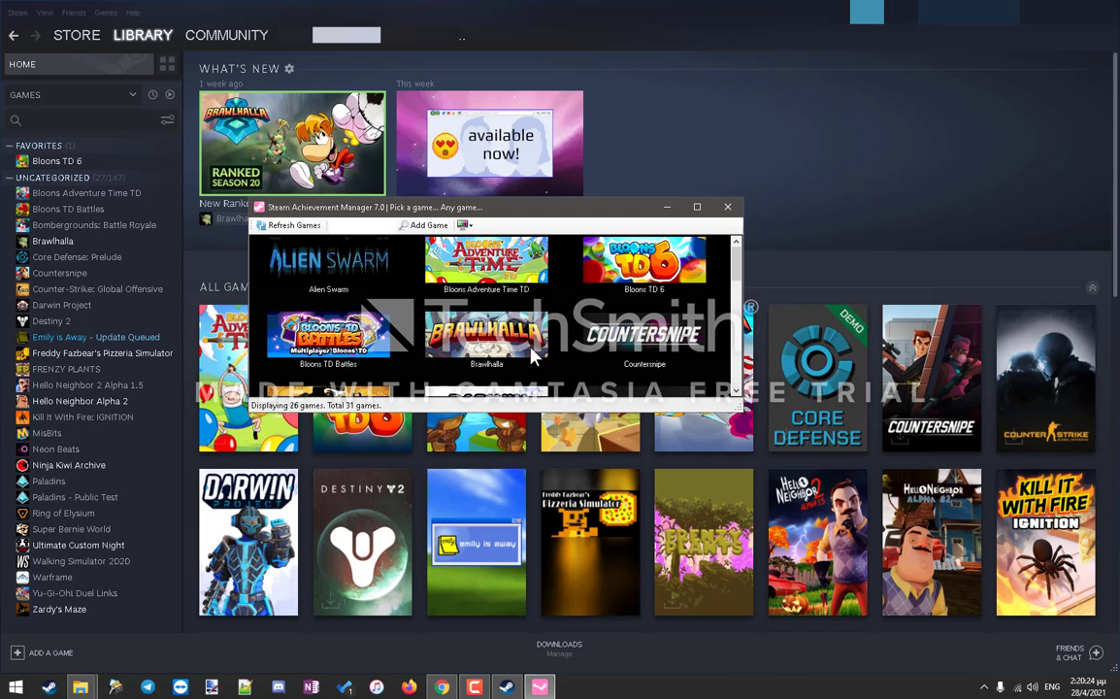
scroll(532, 356, "down", 6)
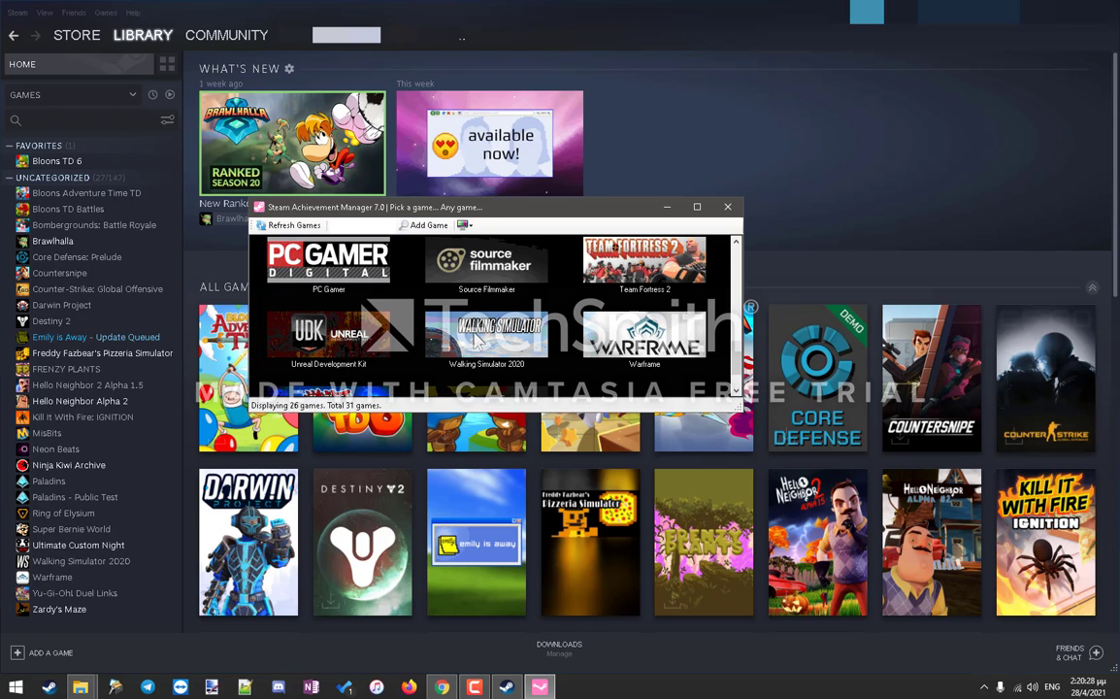
scroll(487, 379, "down", 1)
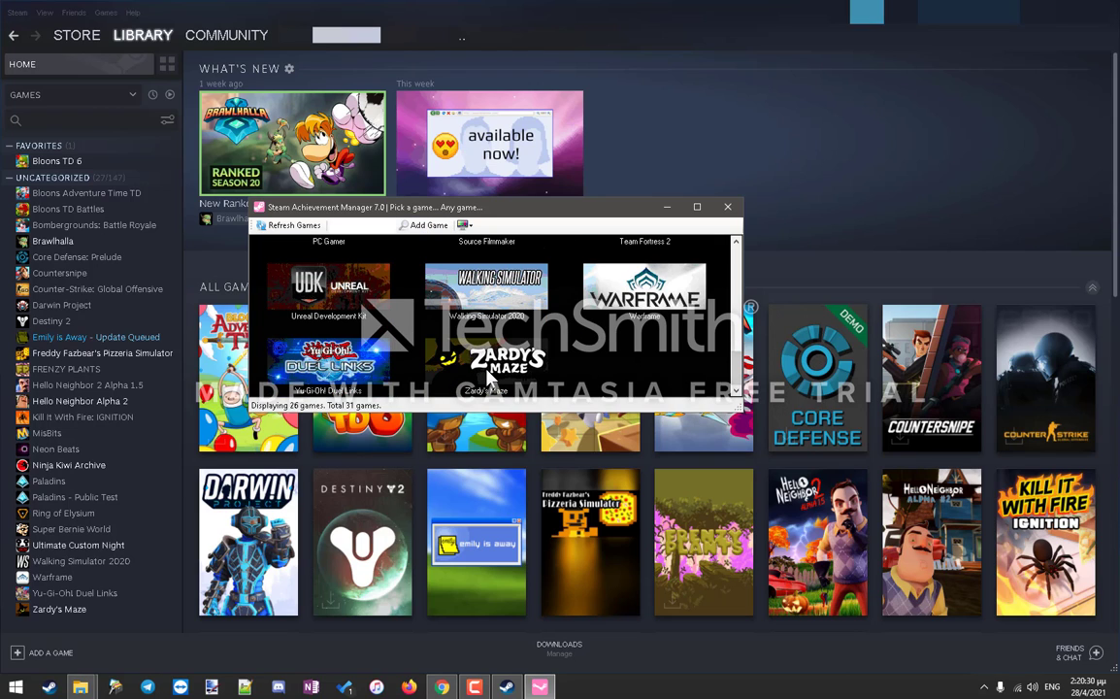
left_click(508, 373)
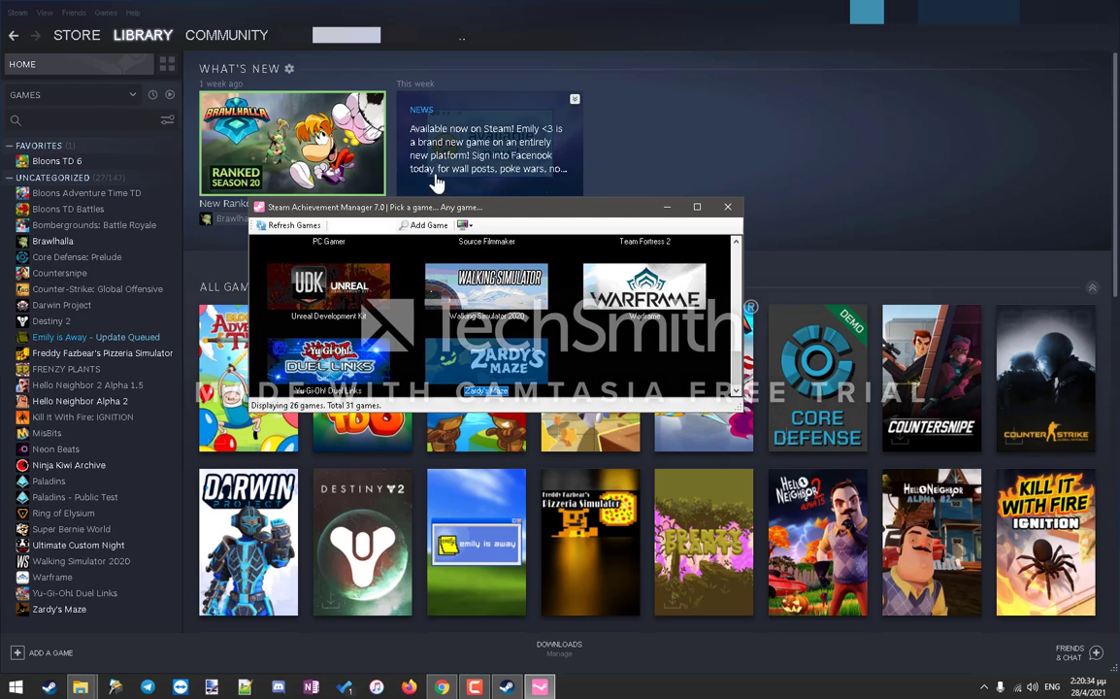
left_click_drag(440, 207, 557, 247)
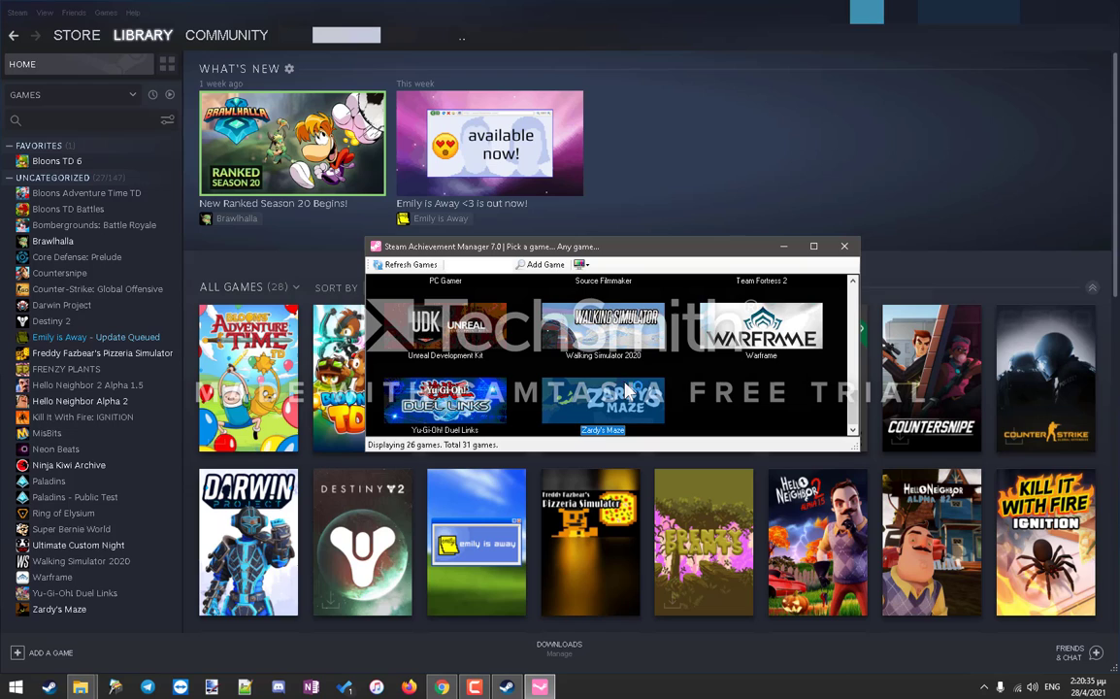
double_click(569, 424)
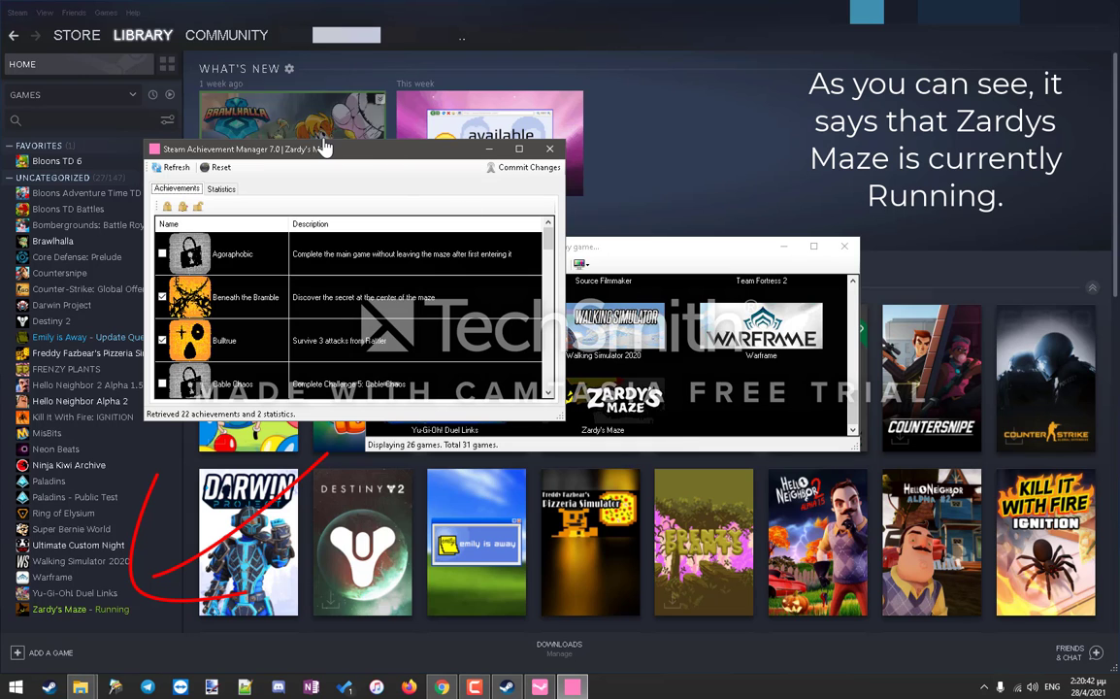
Arrange the game picker and the Zardy's Maze achievement window side by side
left_click_drag(286, 152, 676, 210)
left_click_drag(437, 245, 277, 252)
left_click(663, 215)
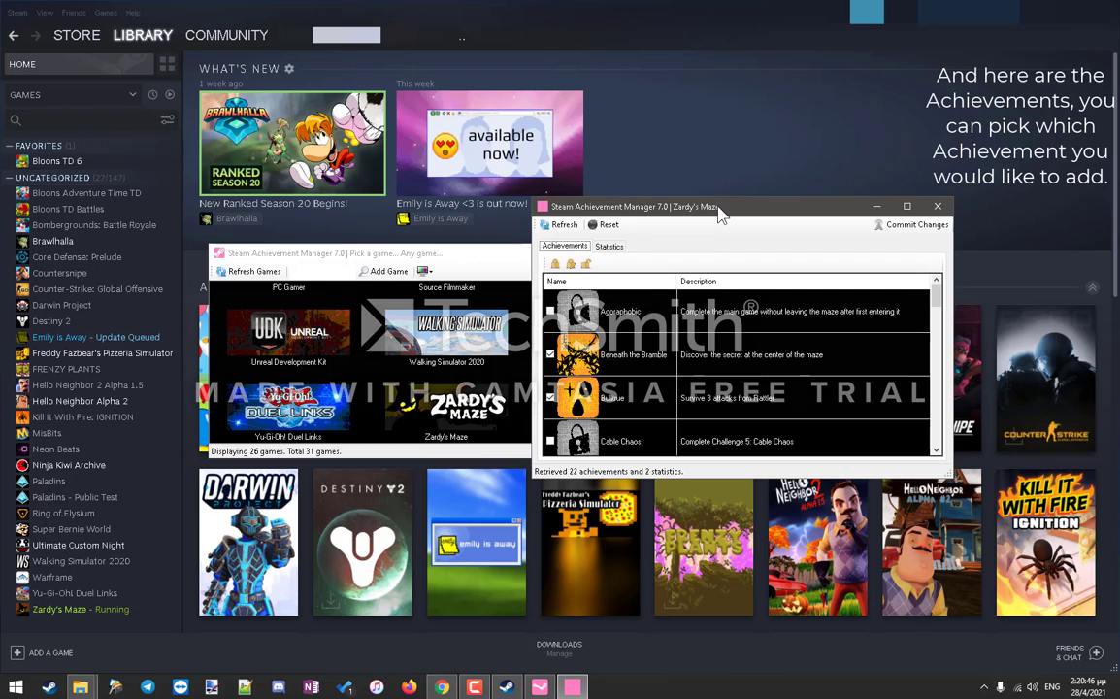
Mark the Agoraphobic achievement of Zardy's Maze as unlocked, commit the change and dismiss the message
scroll(700, 400, "down", 2)
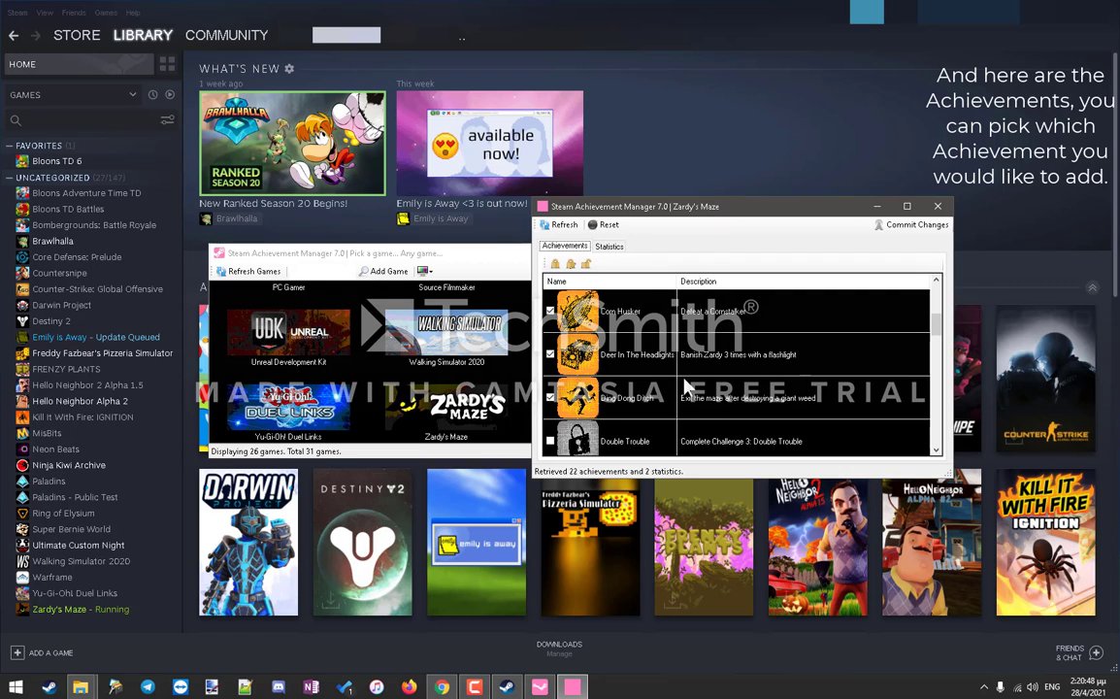
scroll(686, 388, "up", 2)
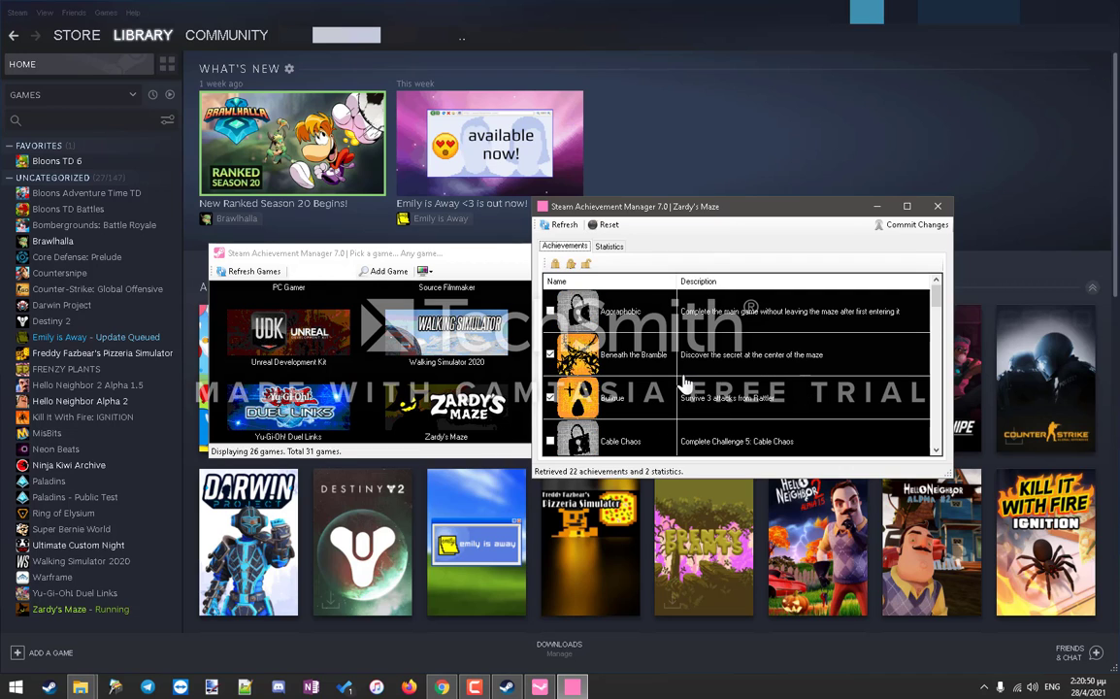
left_click(552, 312)
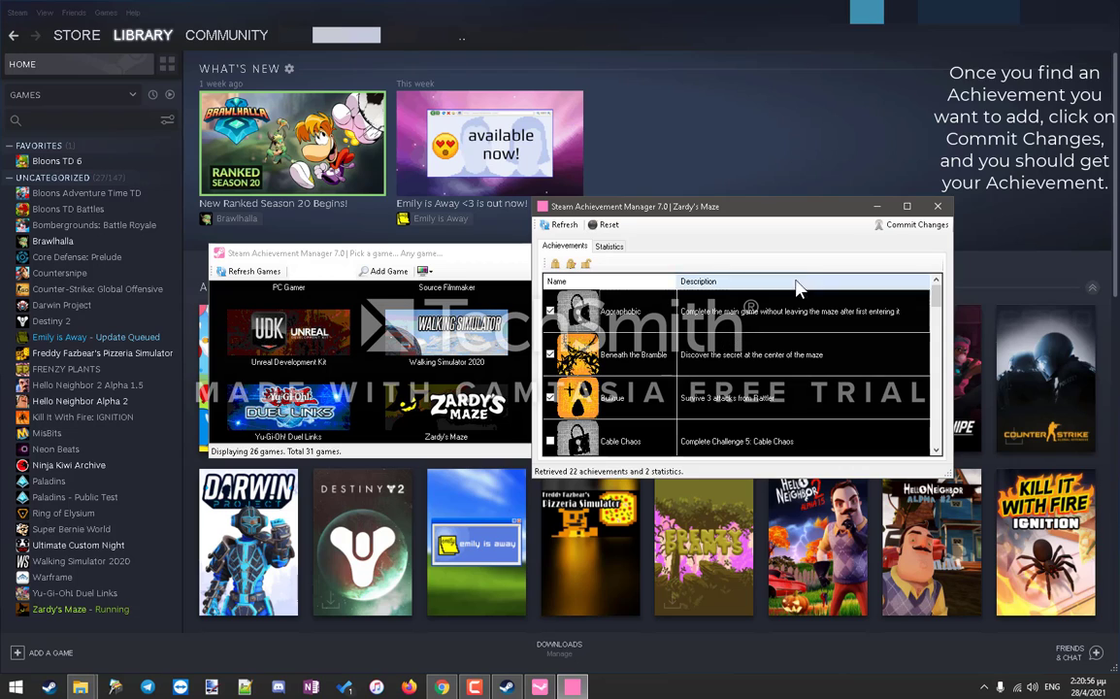
left_click(901, 231)
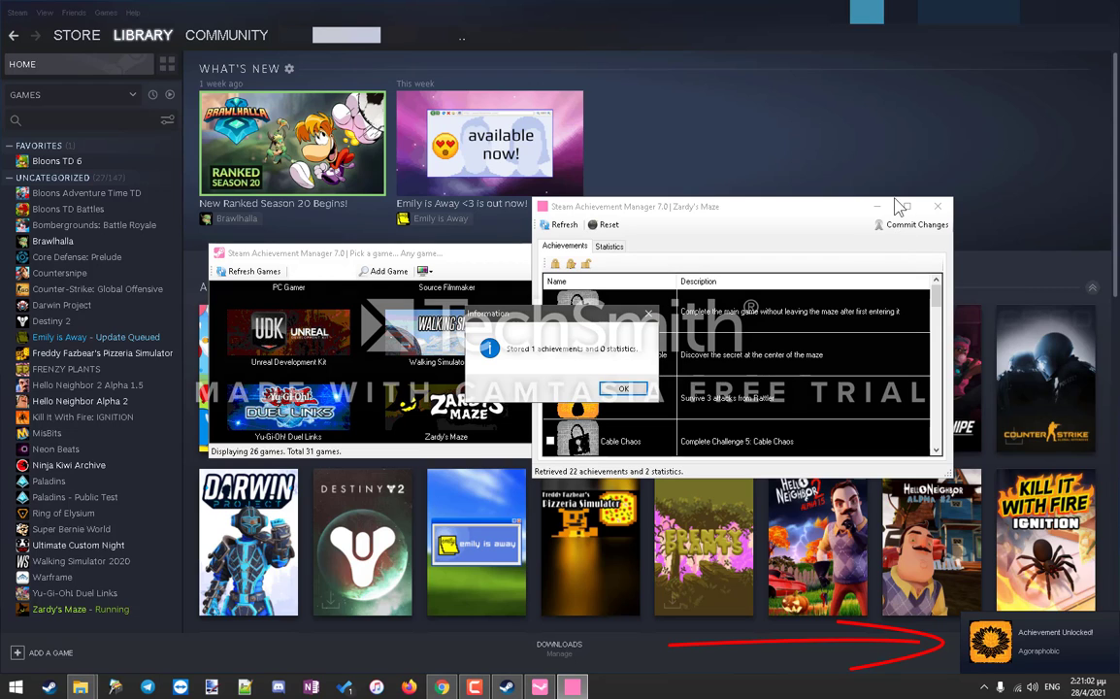
left_click(624, 388)
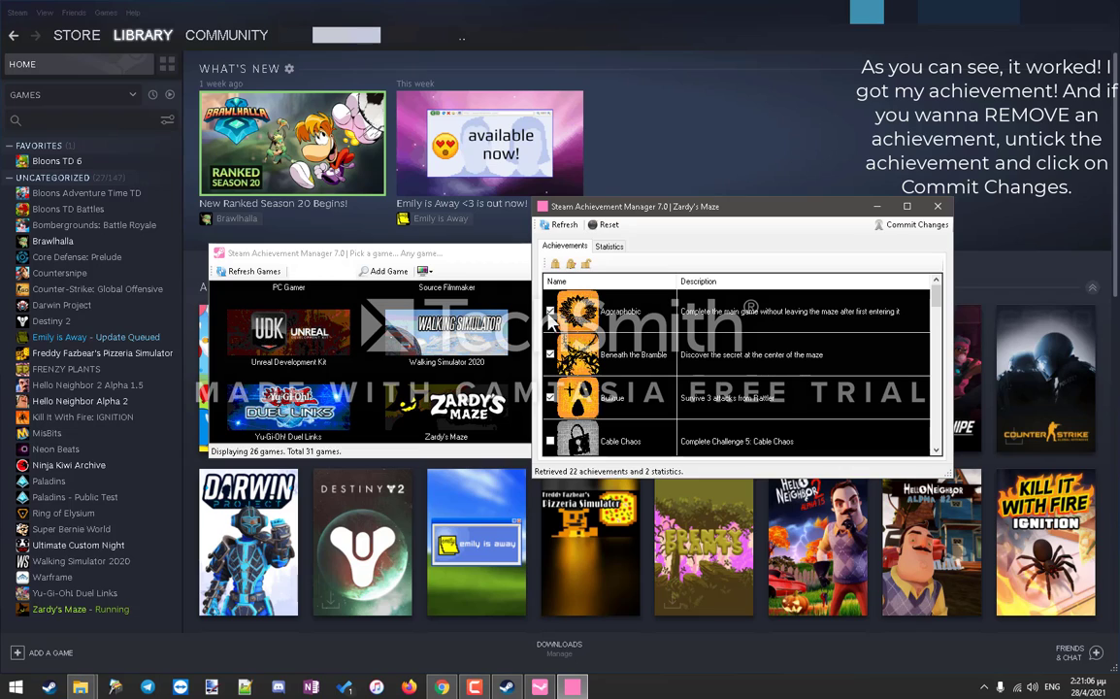
Remove the Agoraphobic achievement by unticking it, commit the change and dismiss the message
left_click(550, 312)
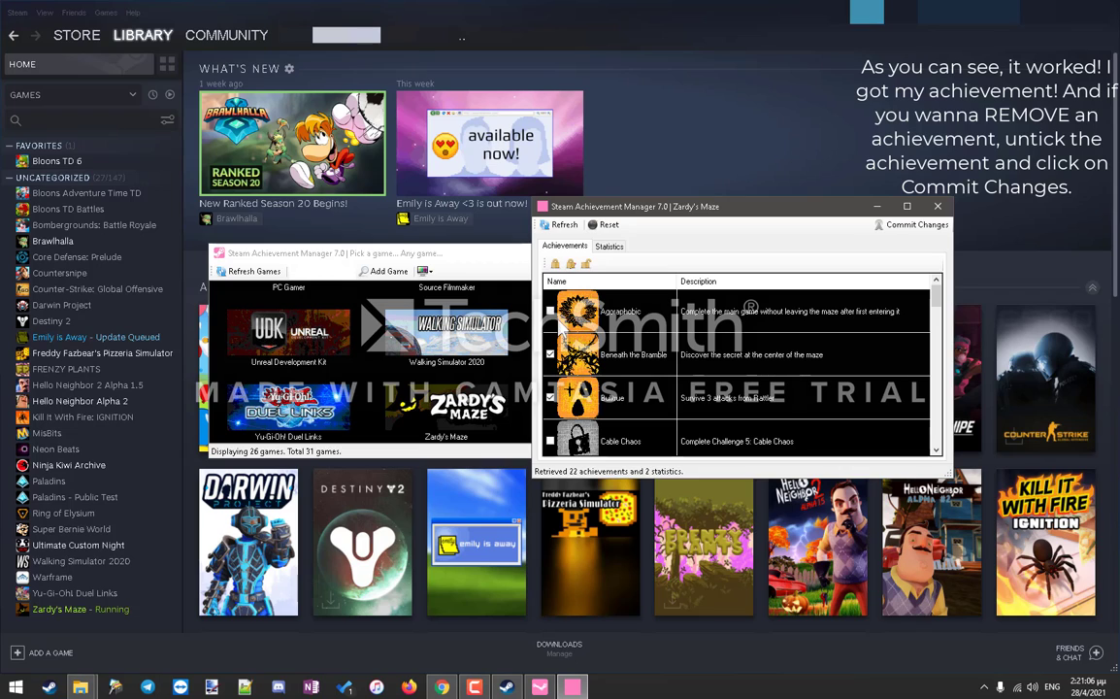
left_click(924, 228)
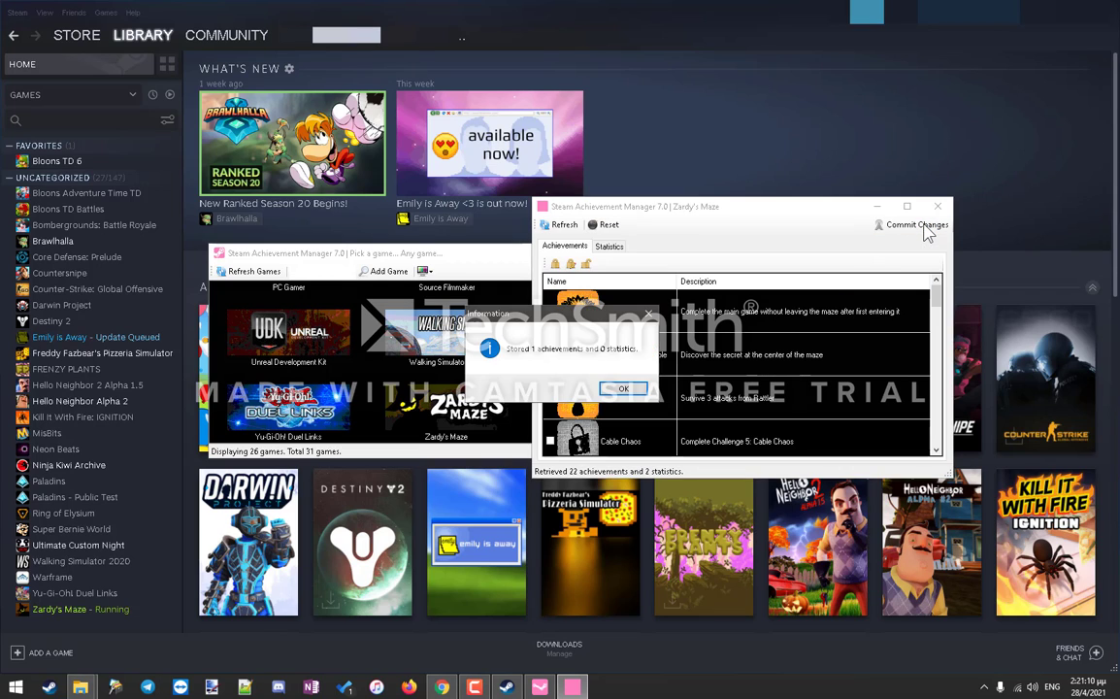
left_click(639, 389)
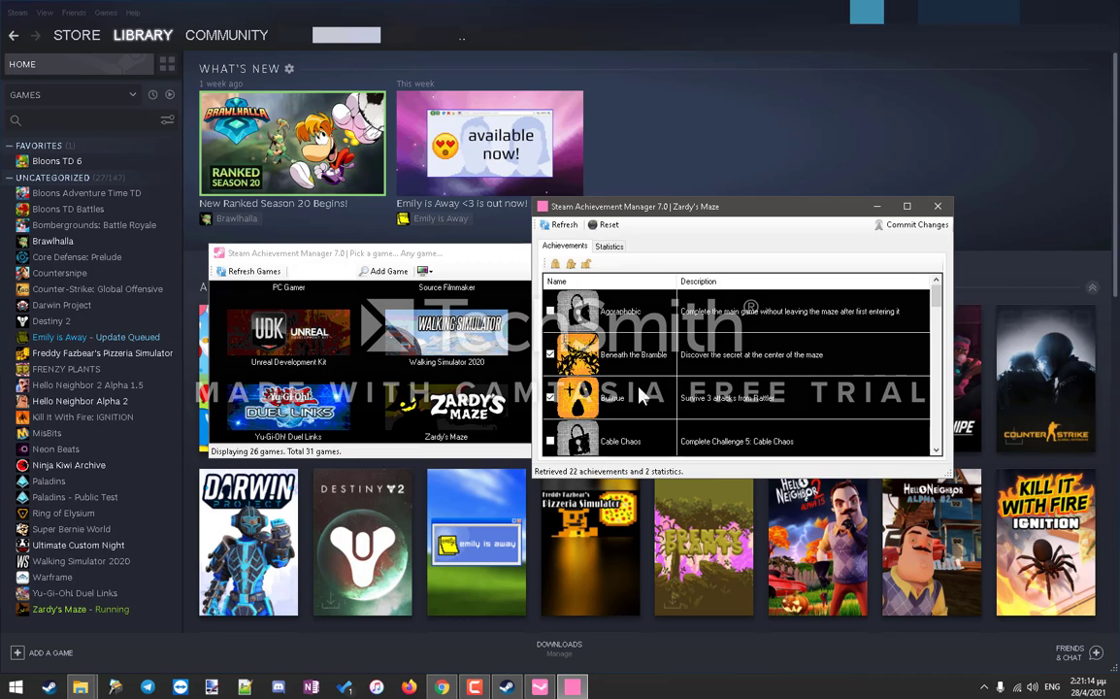
Switch to Steam, open the Zardy's Maze library page and examine its achievements section
left_click(62, 608)
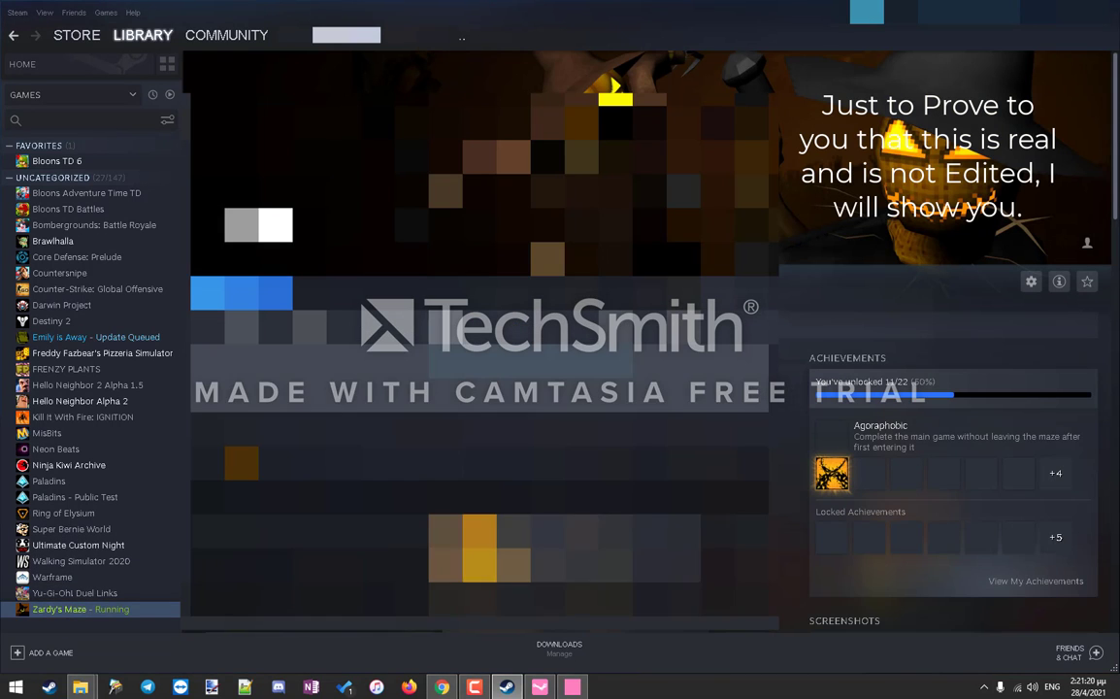
scroll(641, 339, "down", 3)
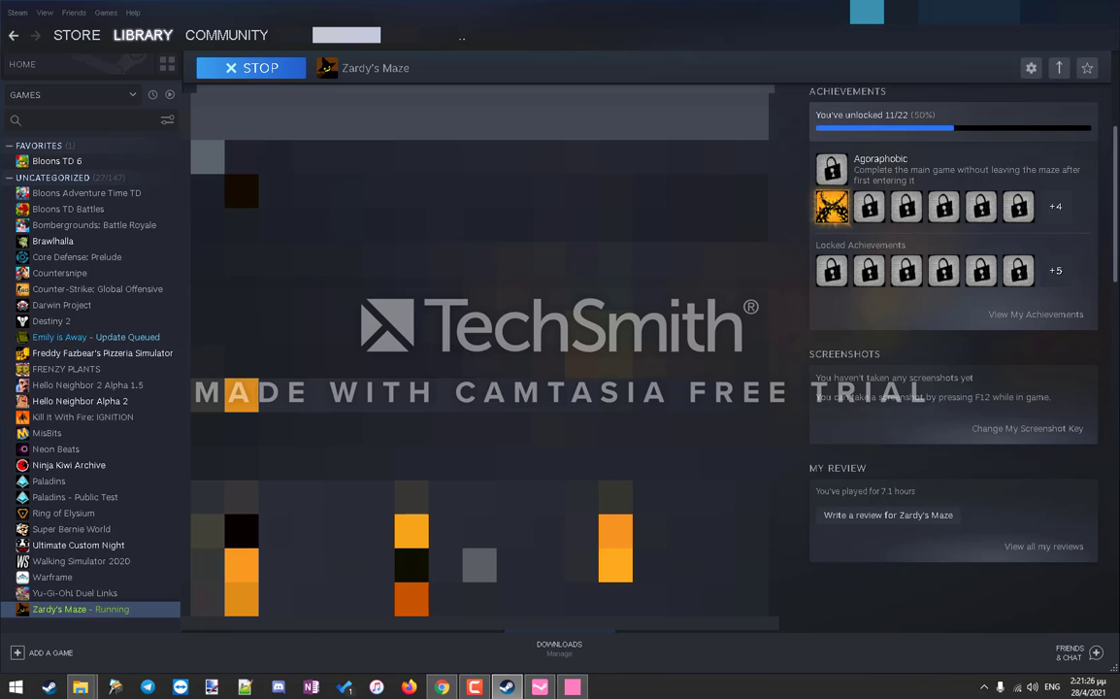
scroll(640, 350, "down", 3)
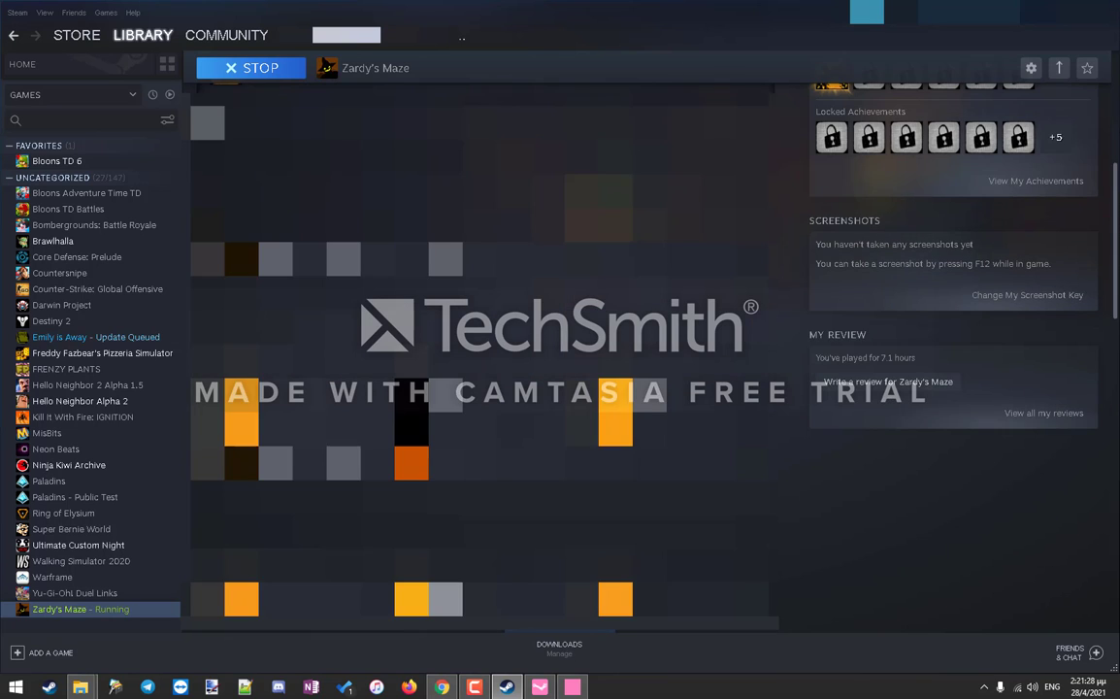
scroll(641, 349, "up", 3)
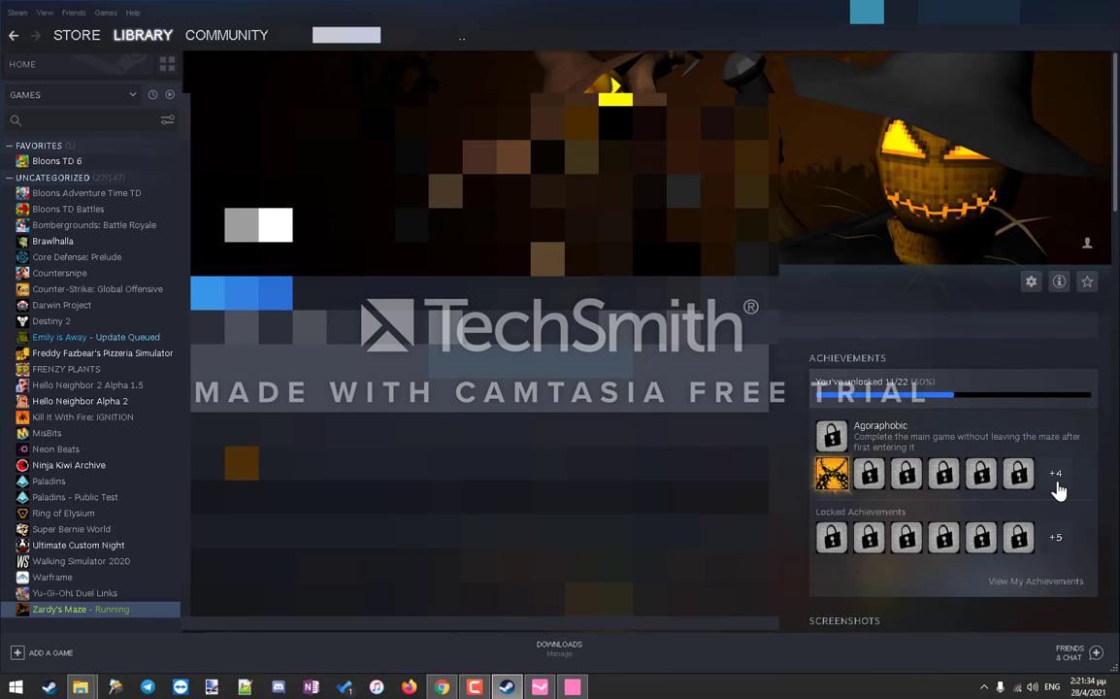
Open the full personal achievements list for Zardy's Maze and examine its unlocked and locked achievements
left_click(1057, 540)
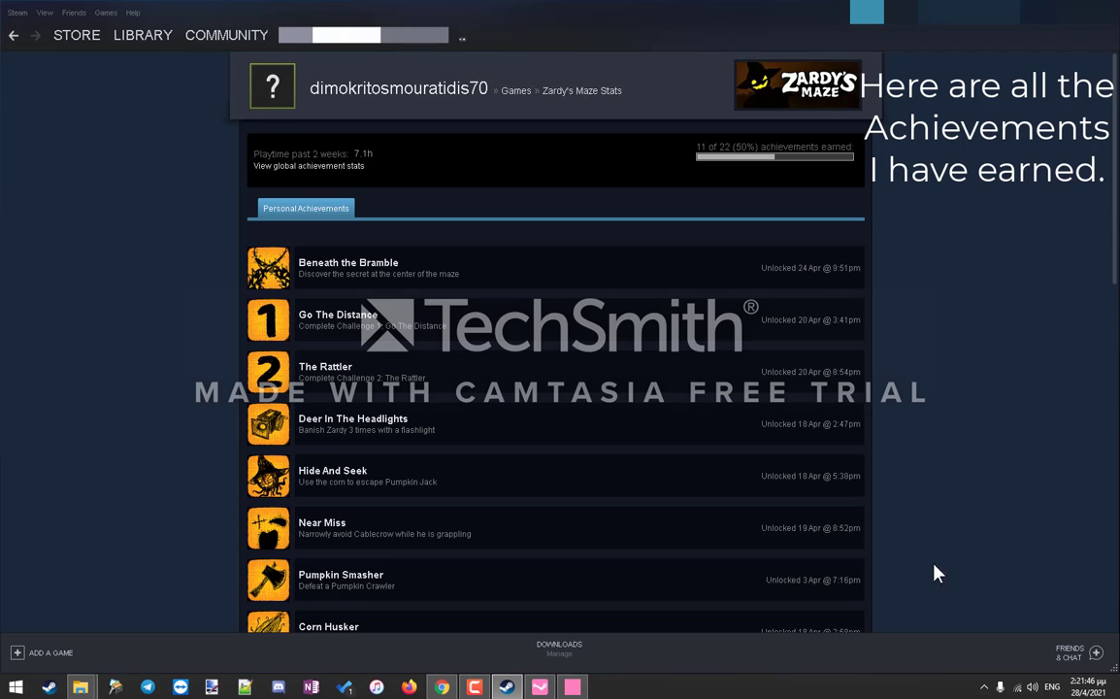
scroll(761, 442, "down", 5)
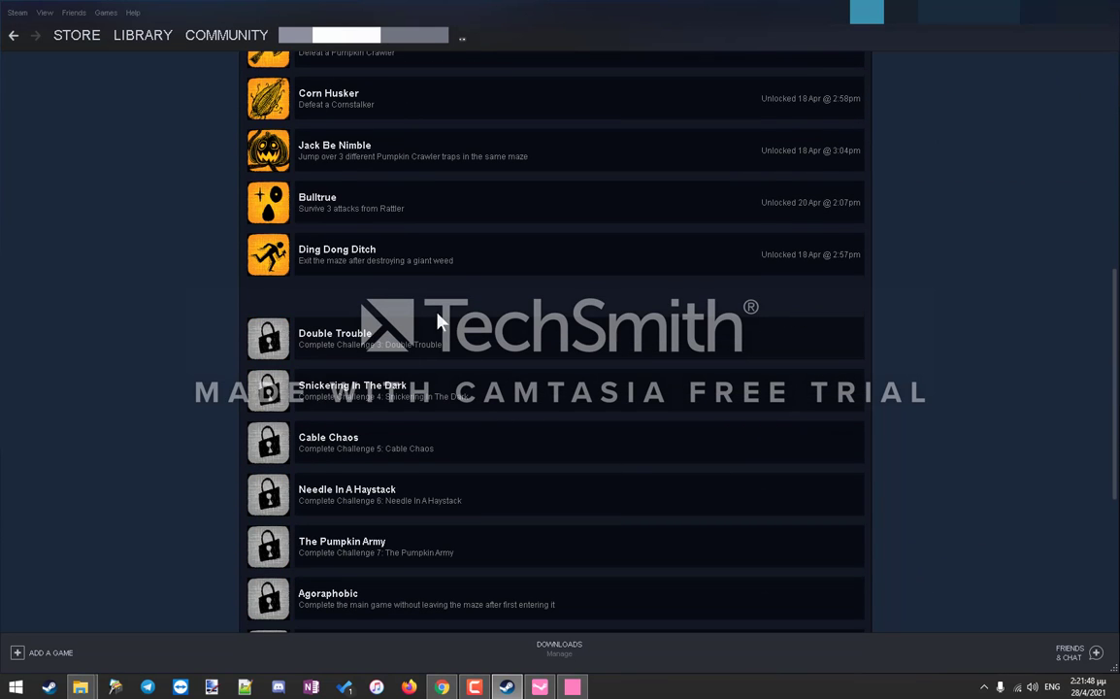
scroll(438, 318, "up", 5)
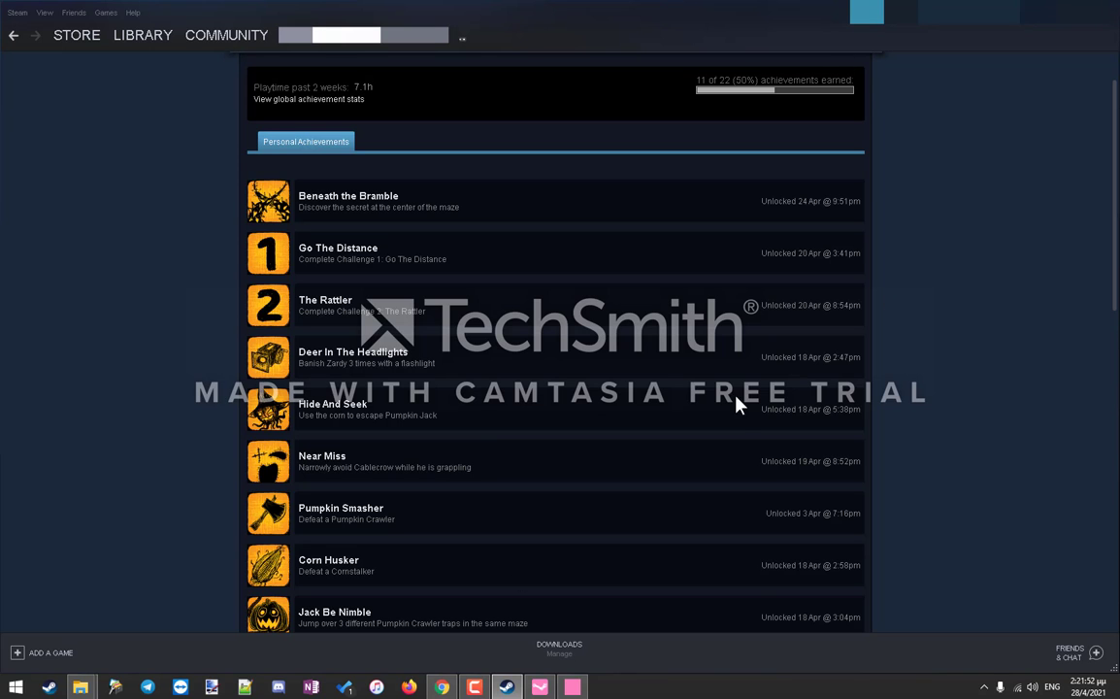
scroll(748, 402, "down", 4)
scroll(749, 402, "down", 2)
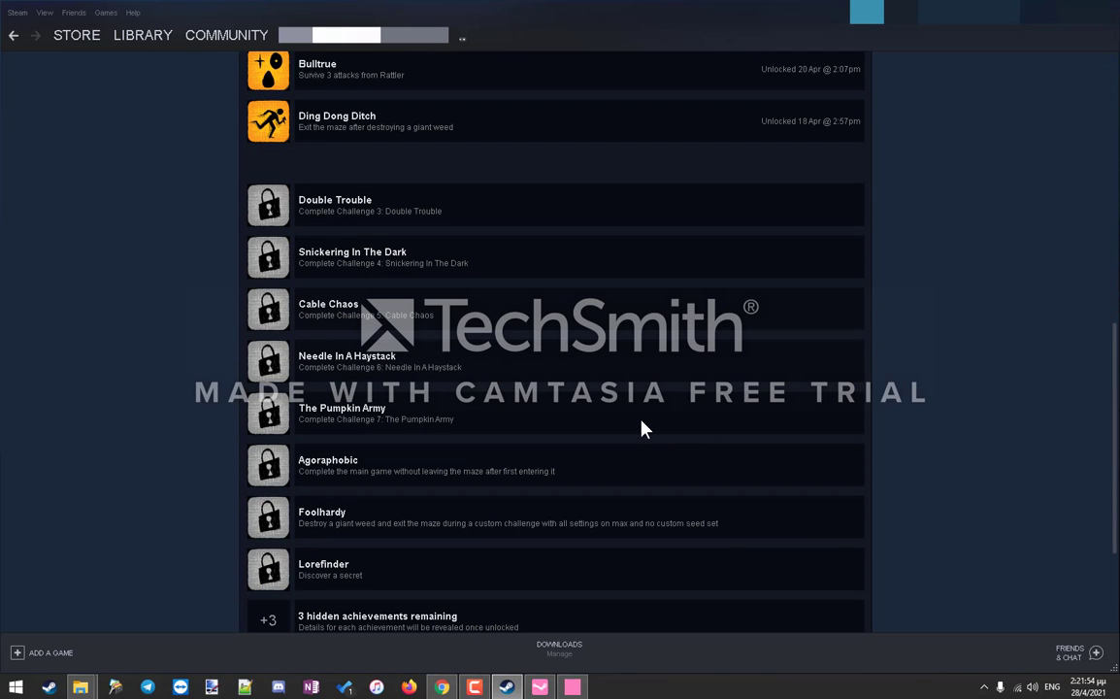
scroll(641, 428, "up", 3)
scroll(640, 427, "down", 3)
scroll(640, 427, "up", 6)
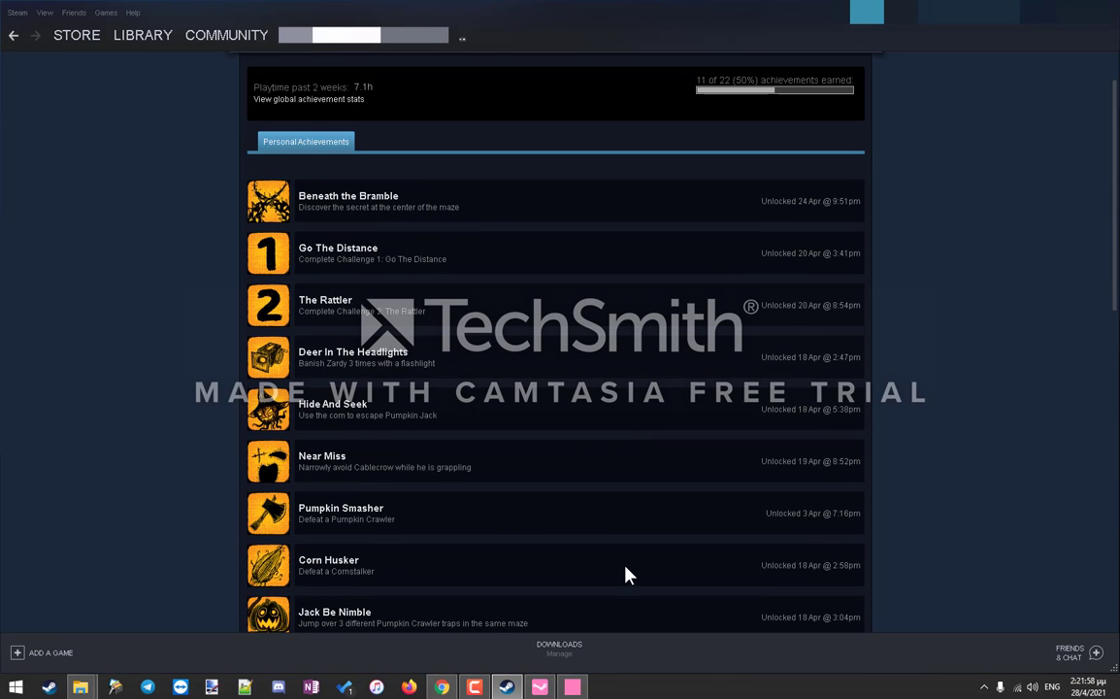
Return to Steam Achievement Manager, unlock Agoraphobic again for Zardy's Maze and commit the change
left_click(572, 686)
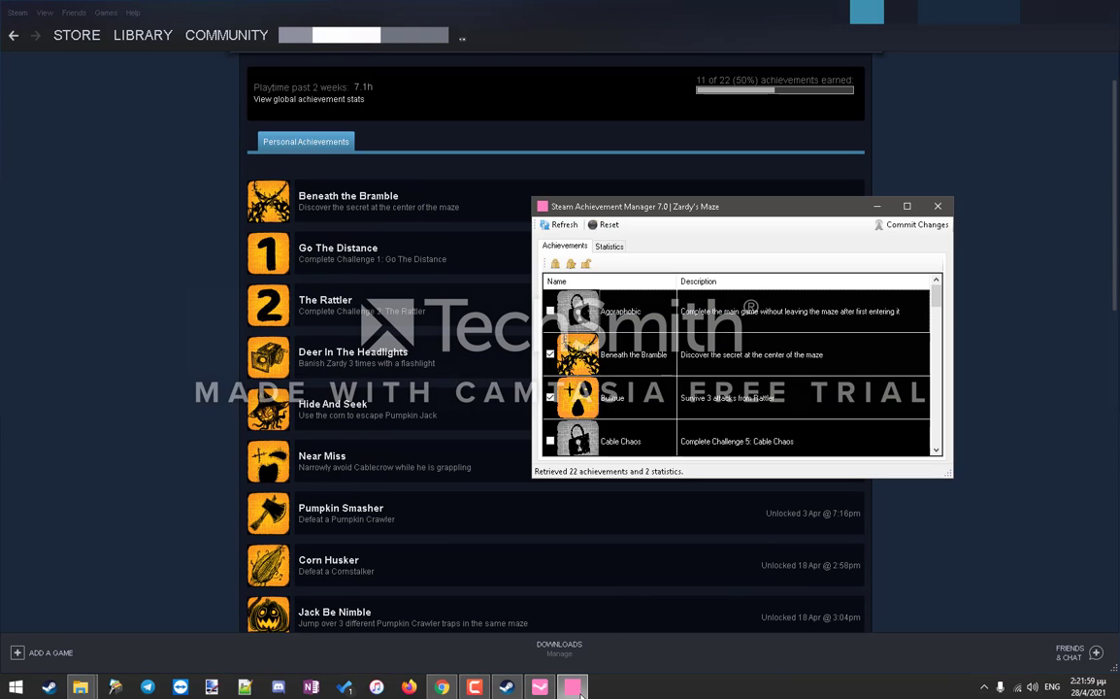
left_click(551, 310)
left_click(908, 224)
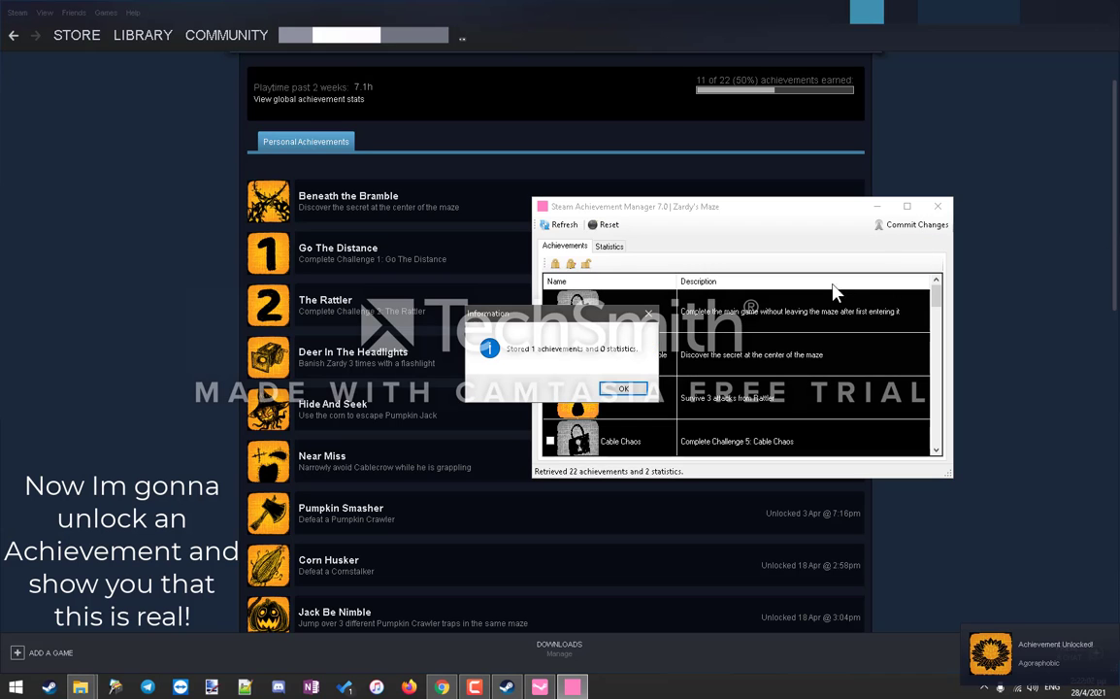
left_click(625, 389)
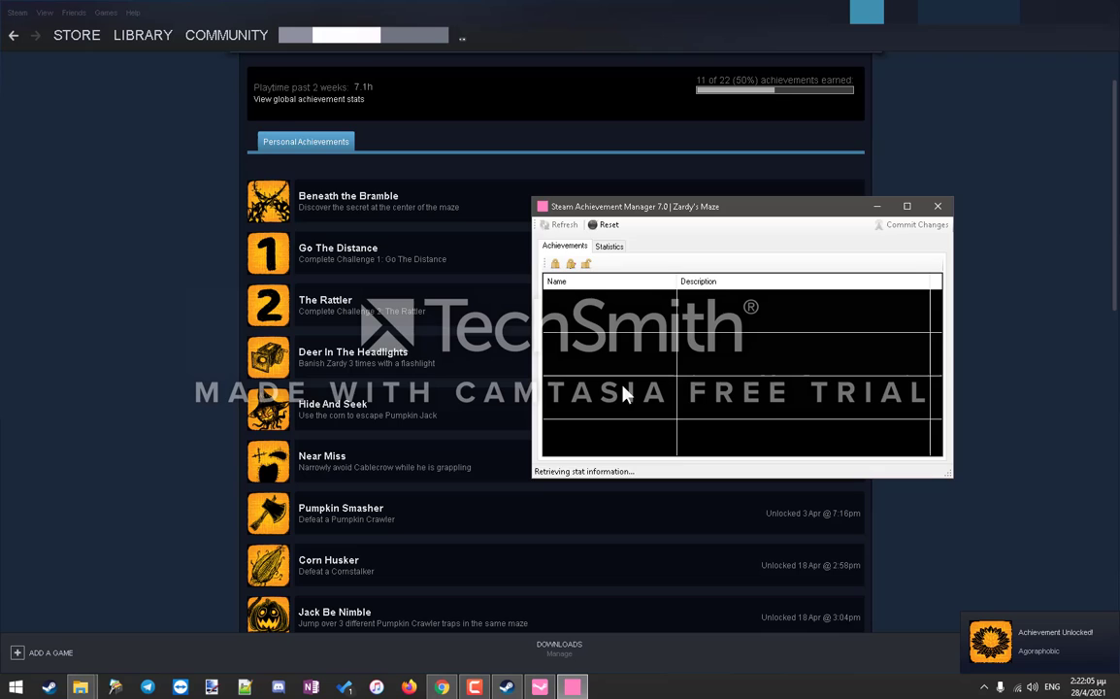
Switch to Steam and look for Agoraphobic in the open personal achievements list for Zardy's Maze
left_click(113, 324)
scroll(114, 324, "down", 2)
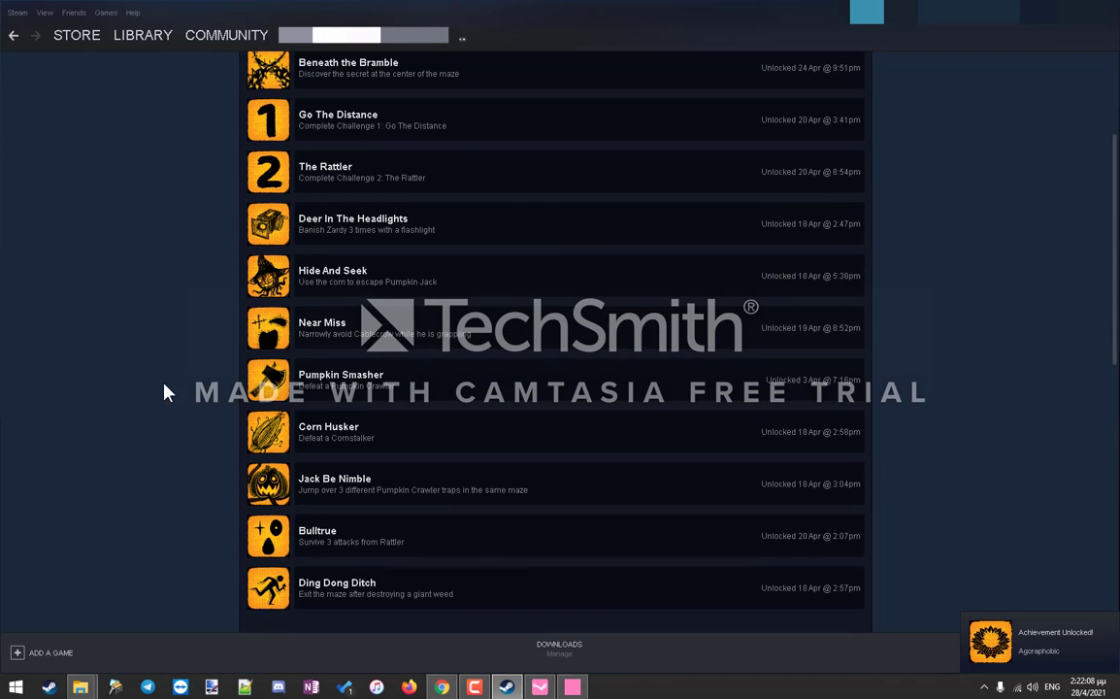
scroll(592, 417, "up", 2)
scroll(592, 417, "down", 2)
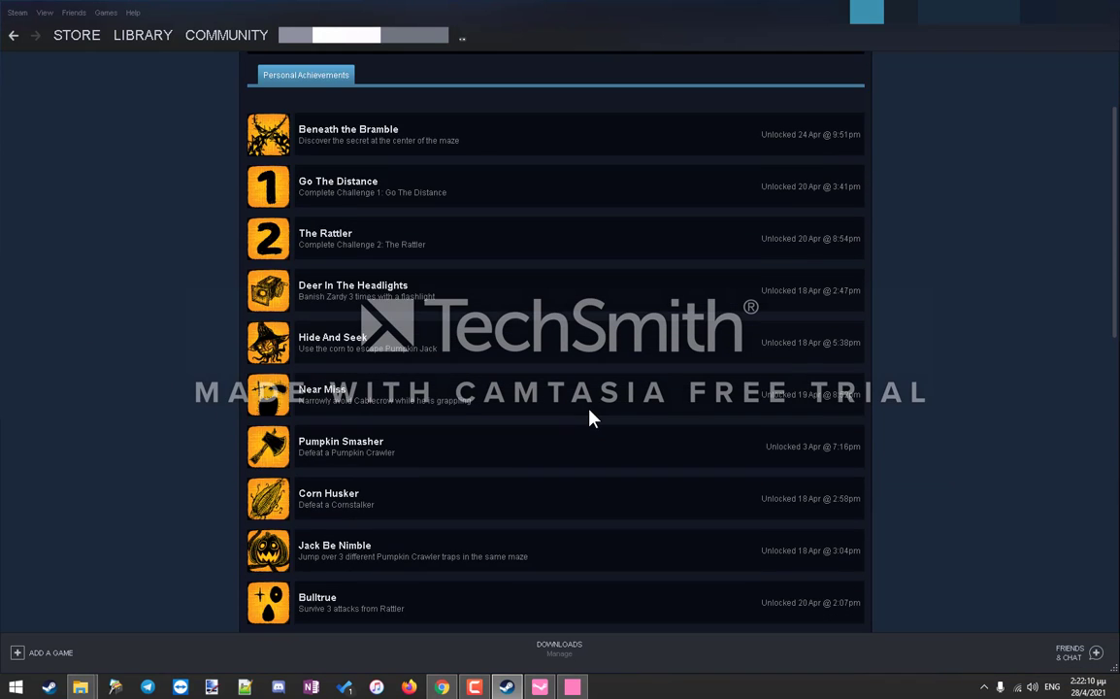
Go back to the Zardy's Maze library page, reopen the full personal achievements list and check the Agoraphobic entry
key("alt+Left")
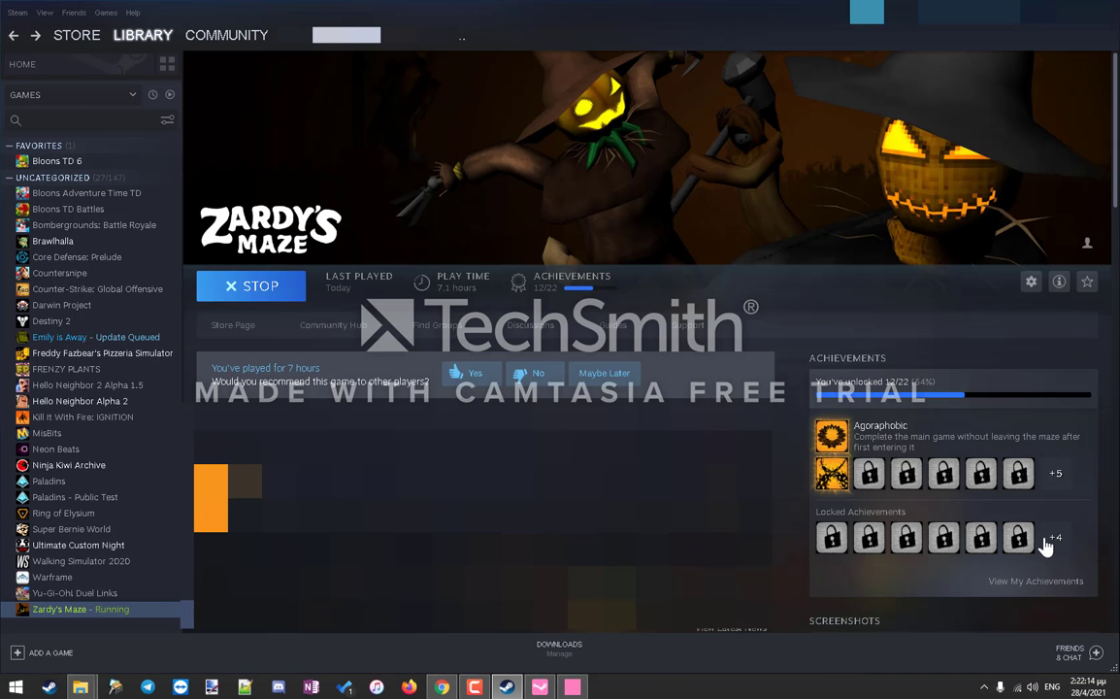
left_click(1080, 585)
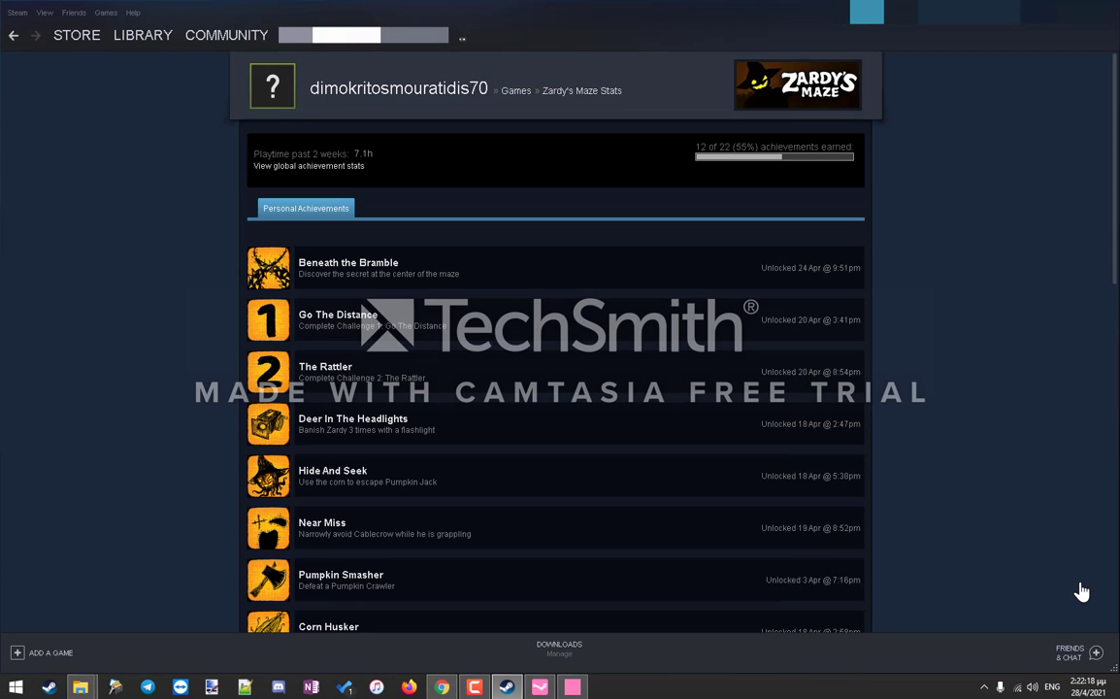
scroll(1081, 590, "down", 5)
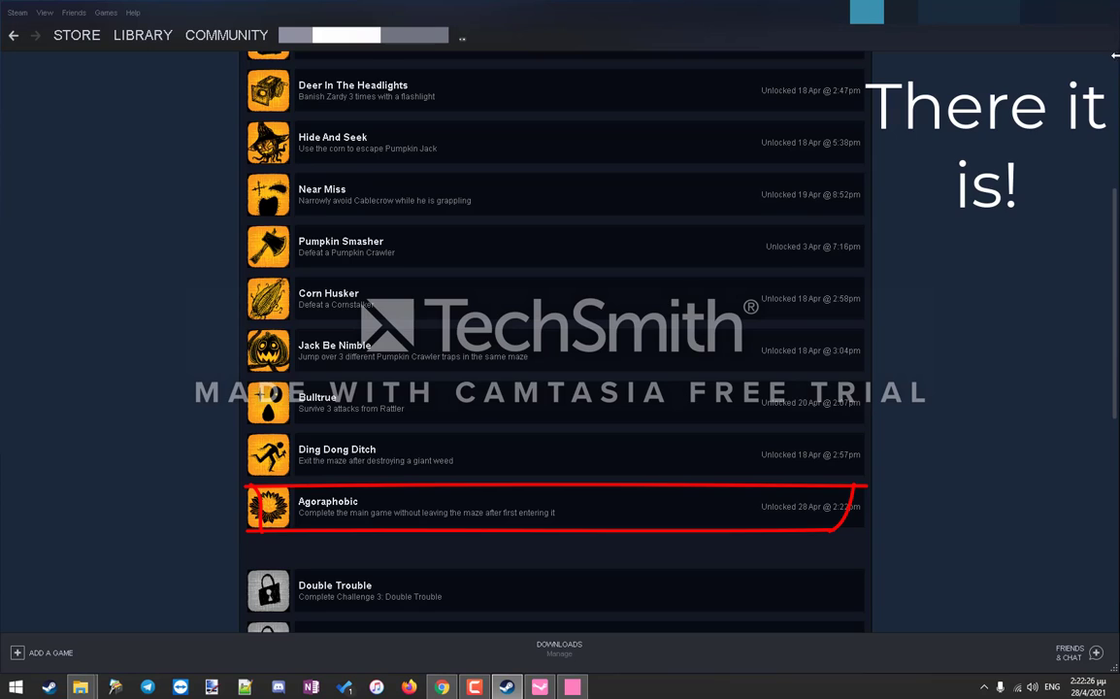
scroll(995, 316, "up", 1)
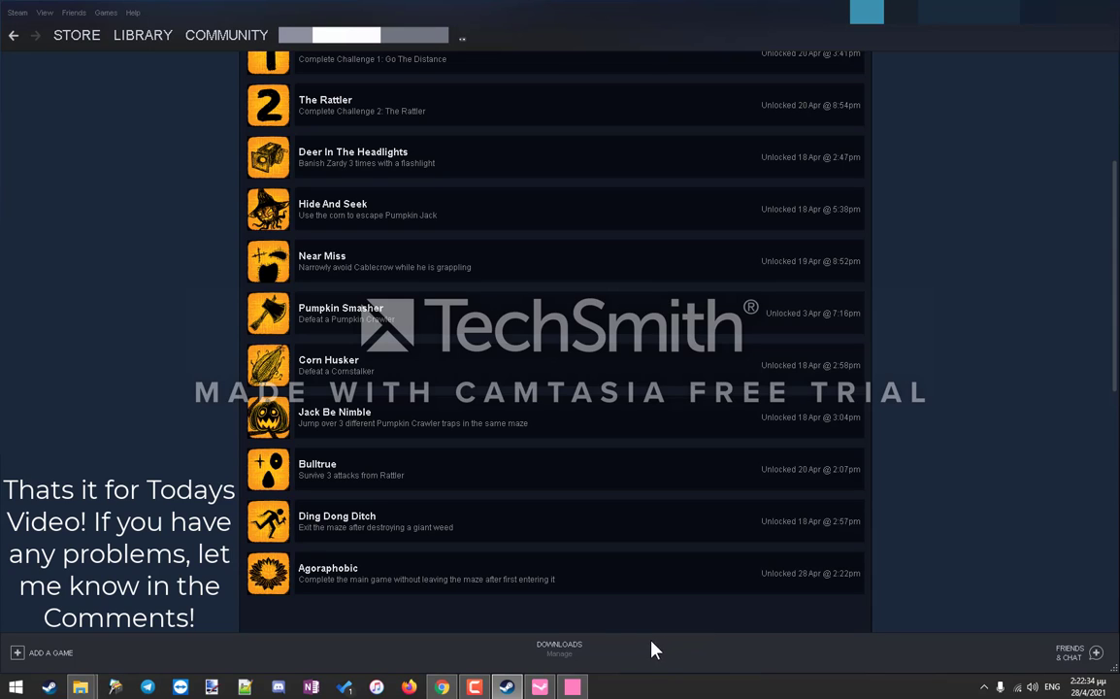
Return to Steam Achievement Manager, untick Agoraphobic for Zardy's Maze, commit the change and dismiss the message
left_click(571, 686)
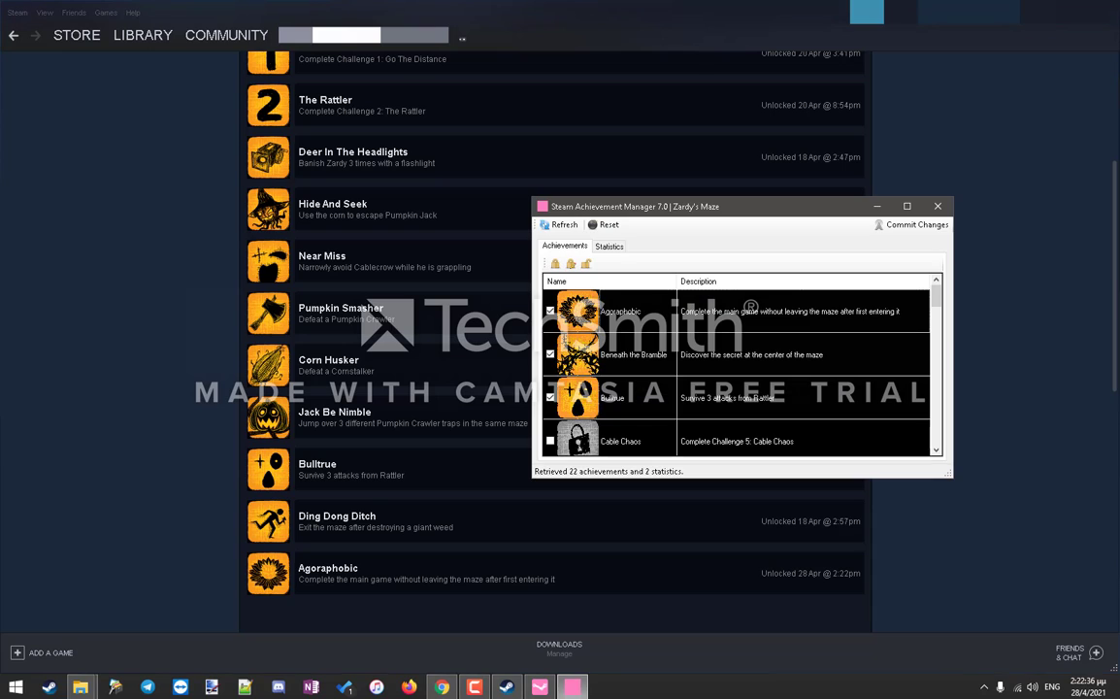
left_click(549, 310)
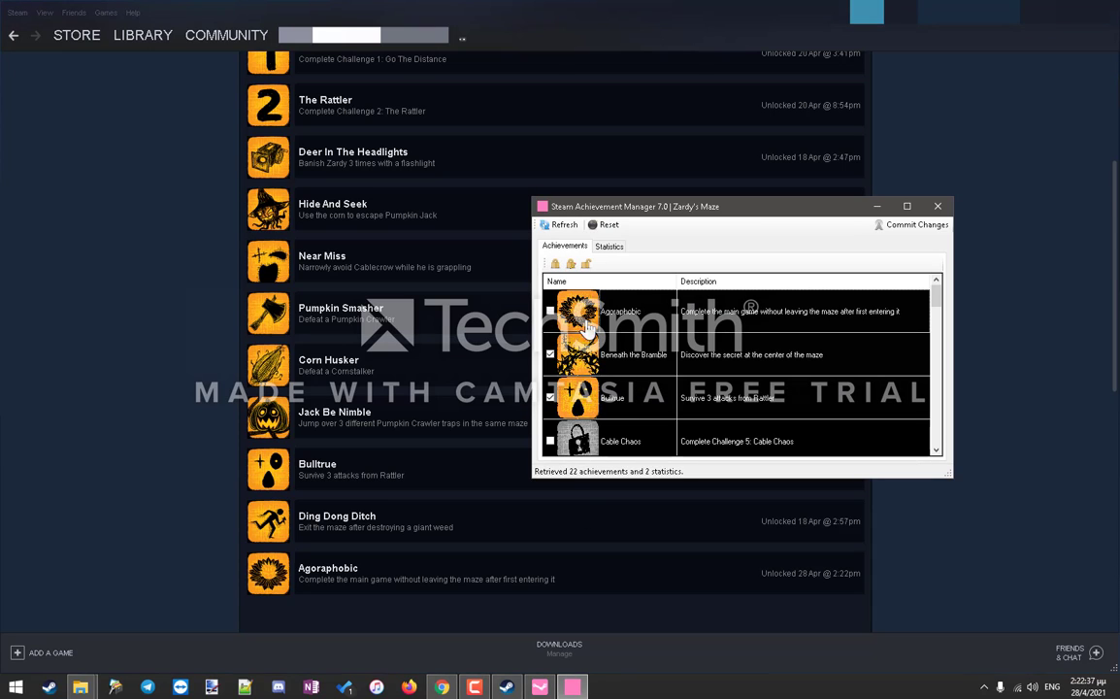
left_click(892, 227)
left_click(623, 388)
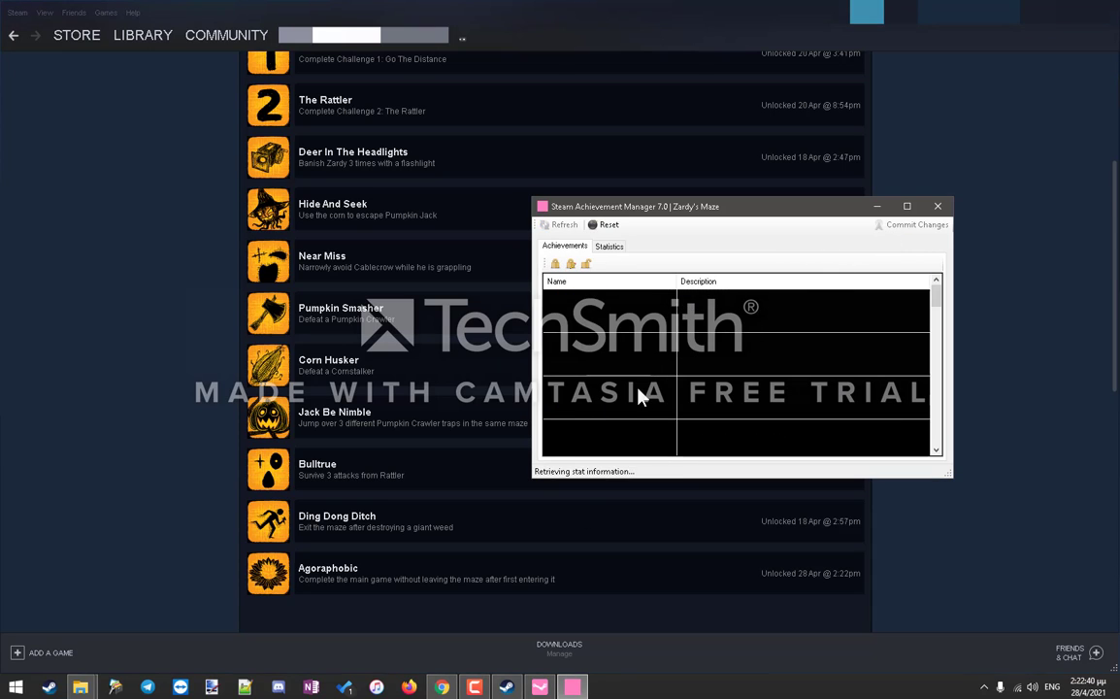